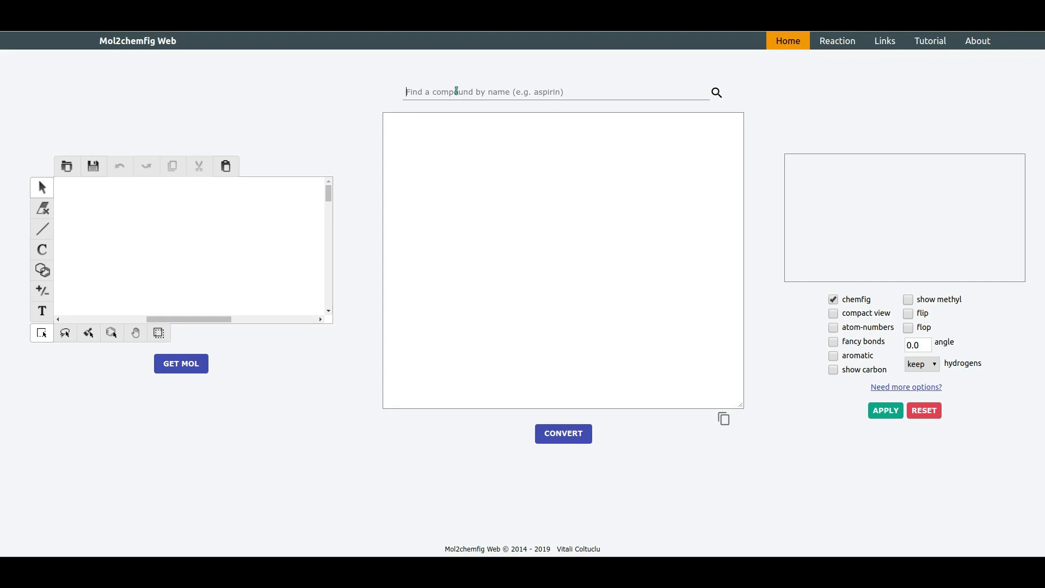
- Look up aspirin and convert its SMILES CC(=O)OC1=CC=CC=C1C(=O)O into chemfig code
{"action": "type", "text": "aspirin"}
{"action": "key", "text": "Return"}
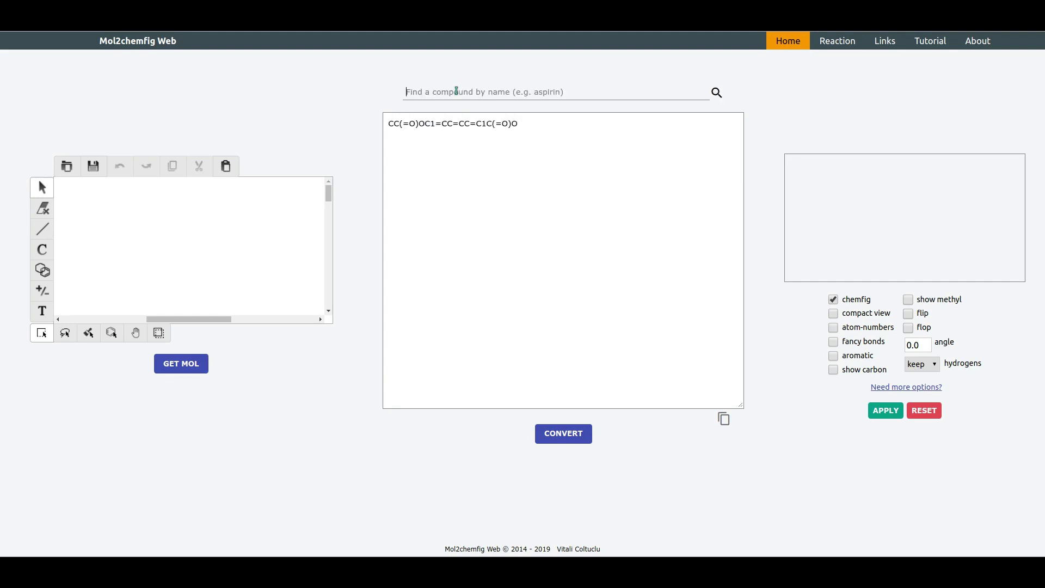
{"action": "left_click", "coordinate": [564, 434]}
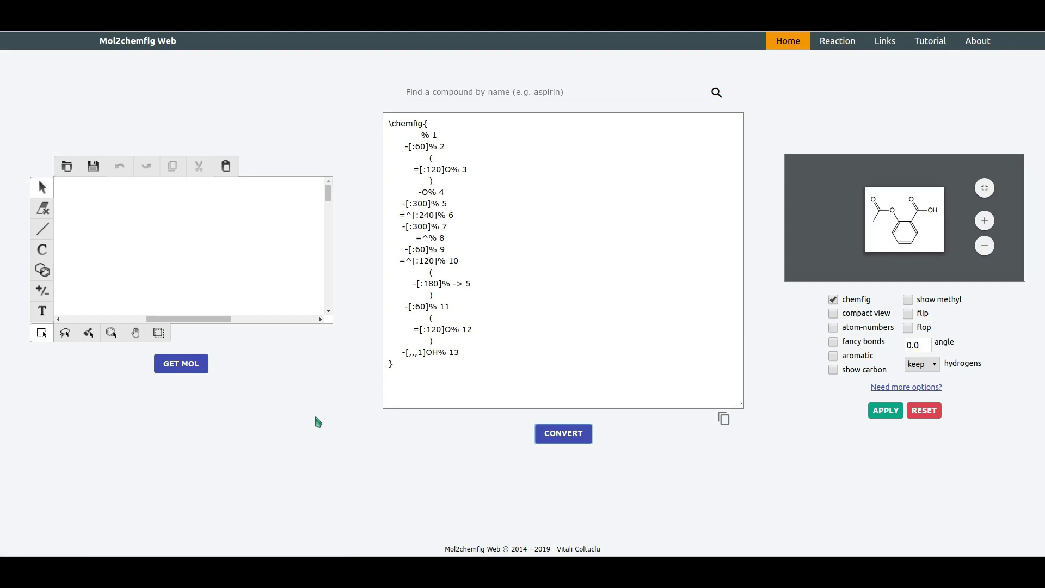
- Draw a benzene ring with two single bonds, one at the upper-right atom and one at the lower-left atom
{"action": "left_click", "coordinate": [42, 270]}
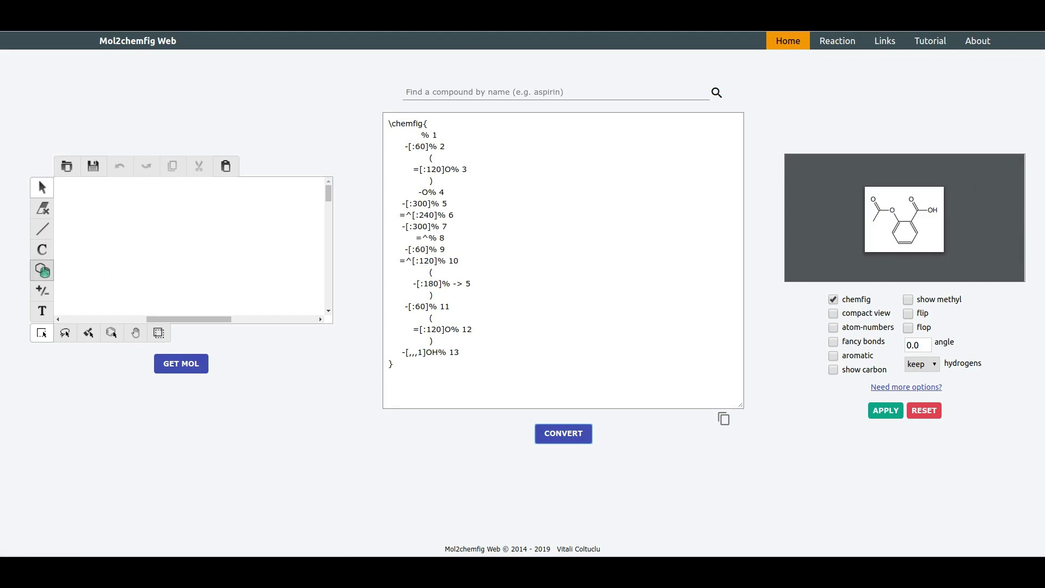
{"action": "left_click", "coordinate": [158, 333]}
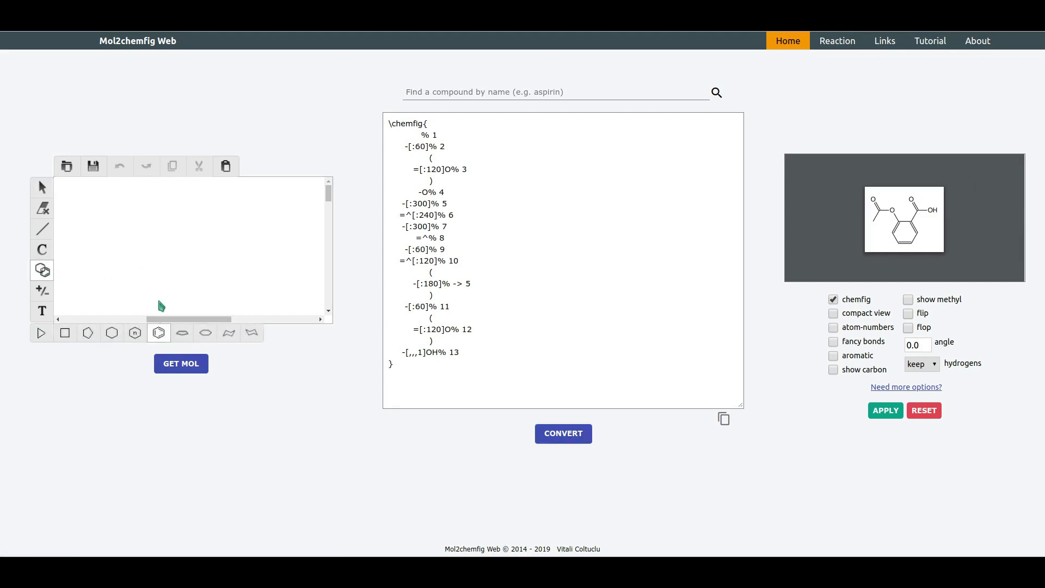
{"action": "left_click", "coordinate": [172, 257]}
{"action": "left_click", "coordinate": [42, 228]}
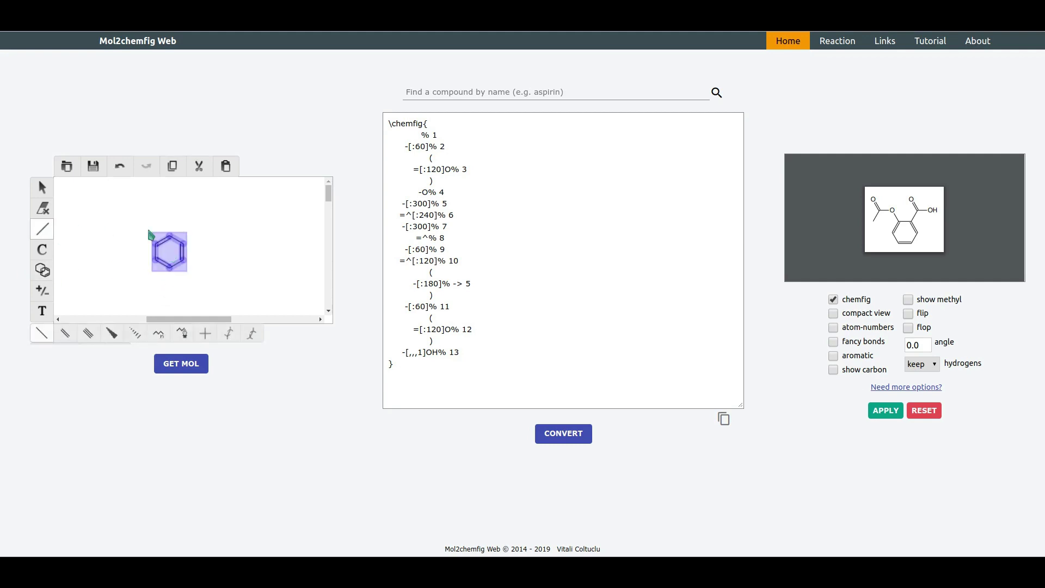
{"action": "left_click", "coordinate": [184, 246]}
{"action": "left_click", "coordinate": [157, 260]}
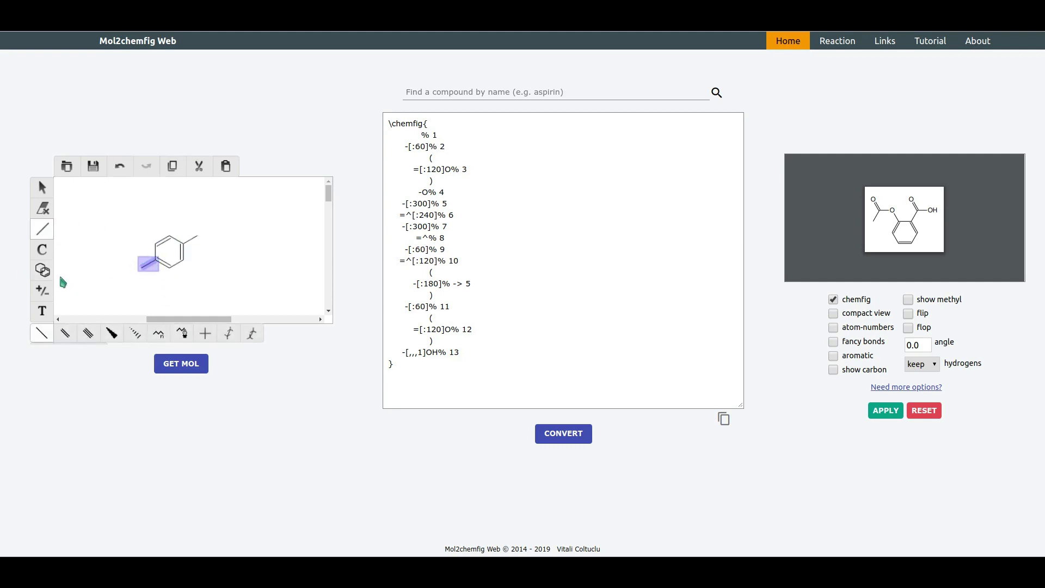
- Relabel the lower-left bond's end atom as O, export the MOL file and convert it to chemfig
{"action": "left_click", "coordinate": [41, 250]}
{"action": "left_click", "coordinate": [141, 268]}
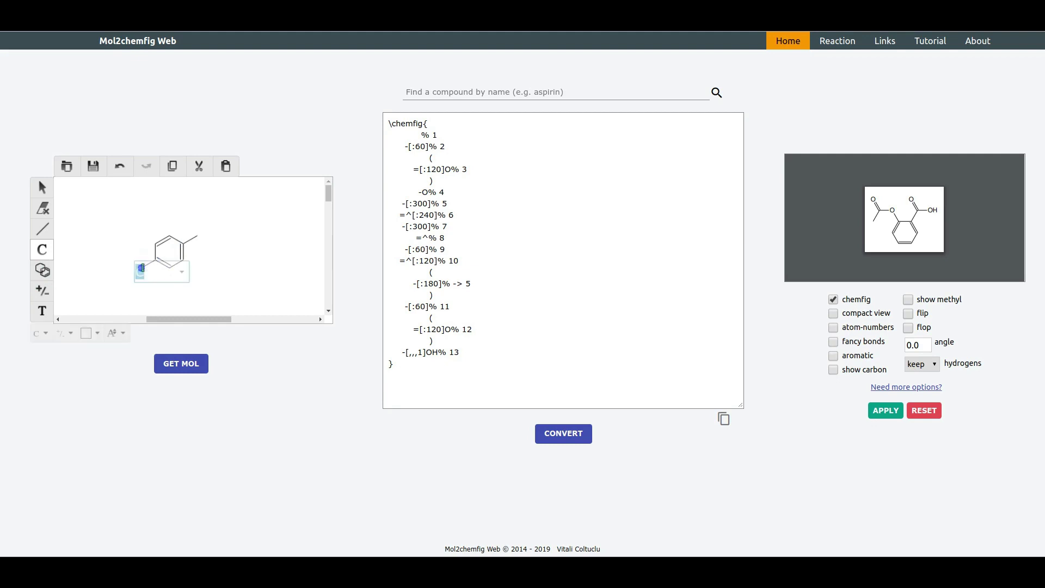
{"action": "type", "text": "O"}
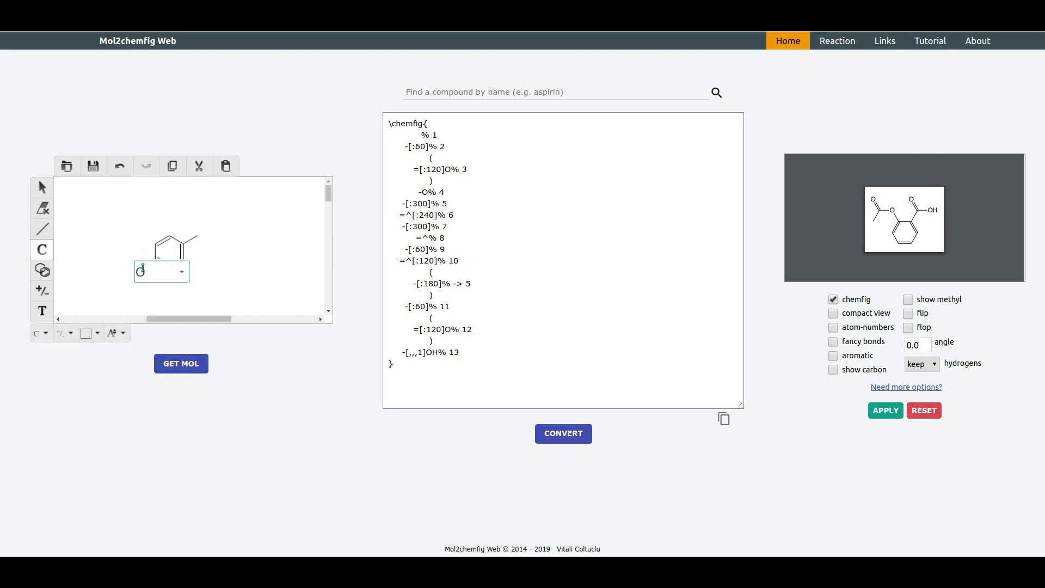
{"action": "key", "text": "Return"}
{"action": "left_click", "coordinate": [182, 363]}
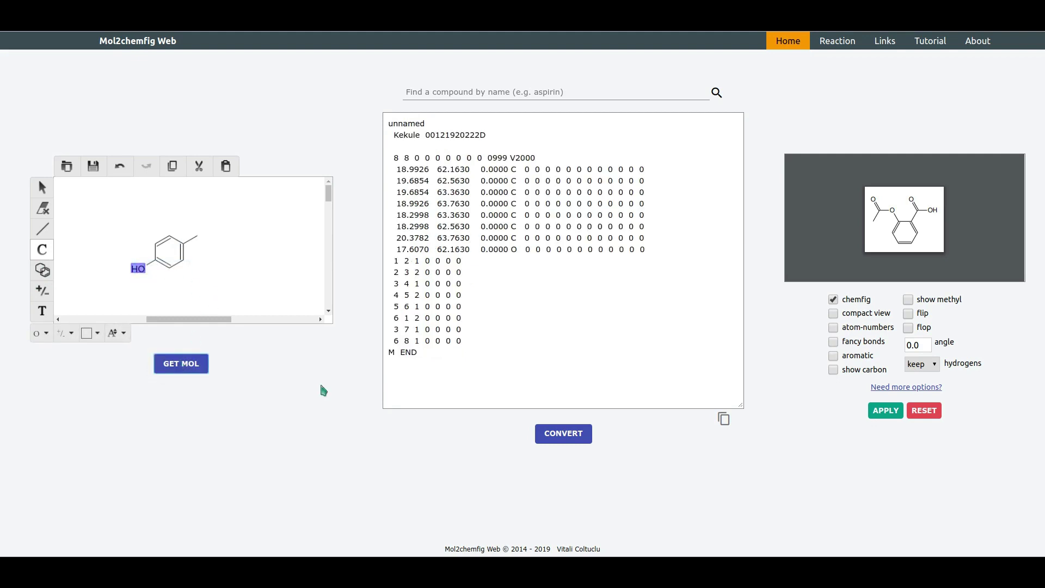
{"action": "left_click", "coordinate": [570, 440]}
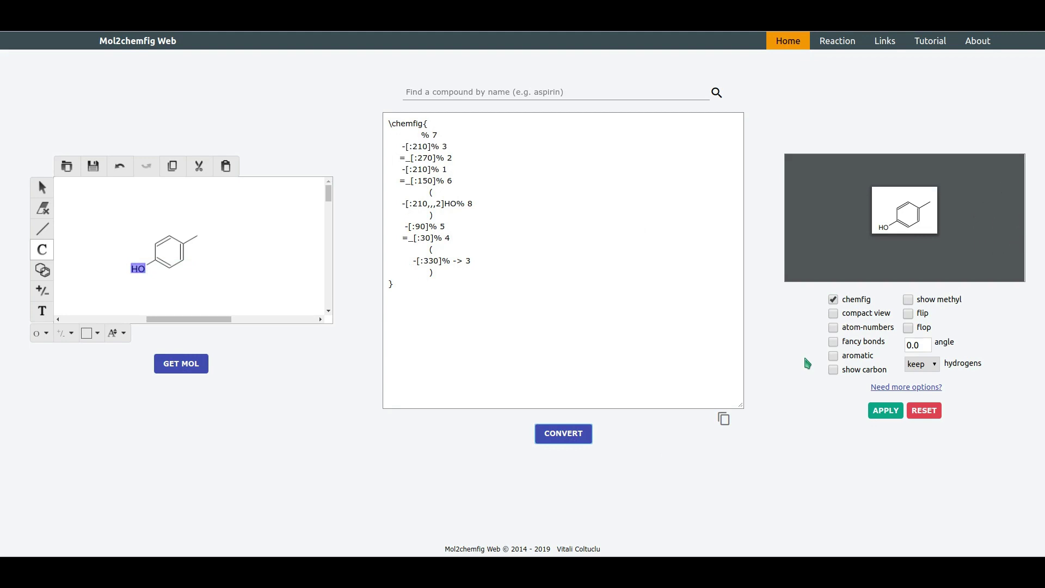
- Apply the aromatic ring circle and show-methyl options to the code
{"action": "left_click", "coordinate": [833, 356]}
{"action": "left_click", "coordinate": [909, 301]}
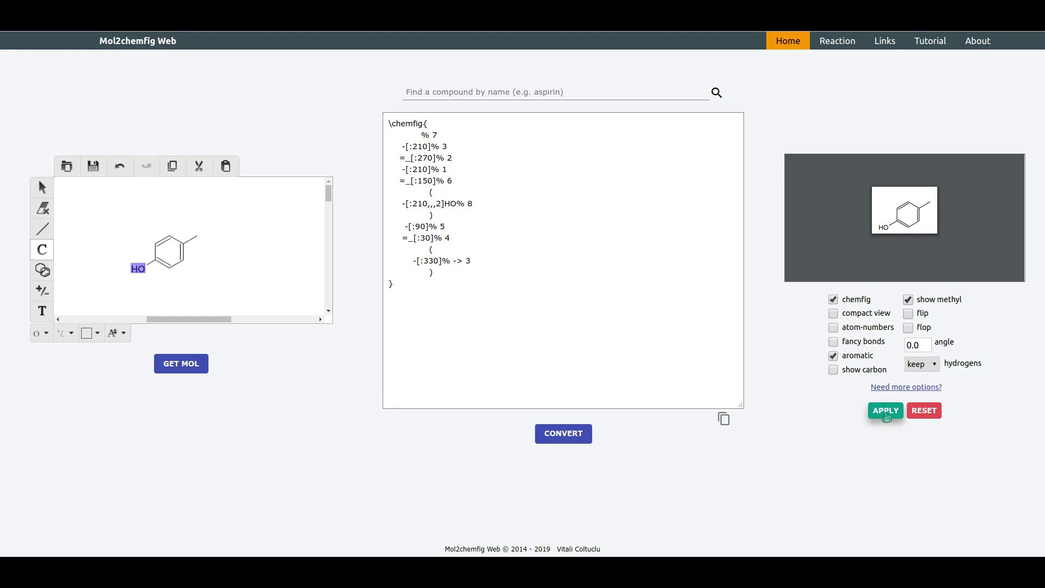
{"action": "left_click", "coordinate": [887, 415]}
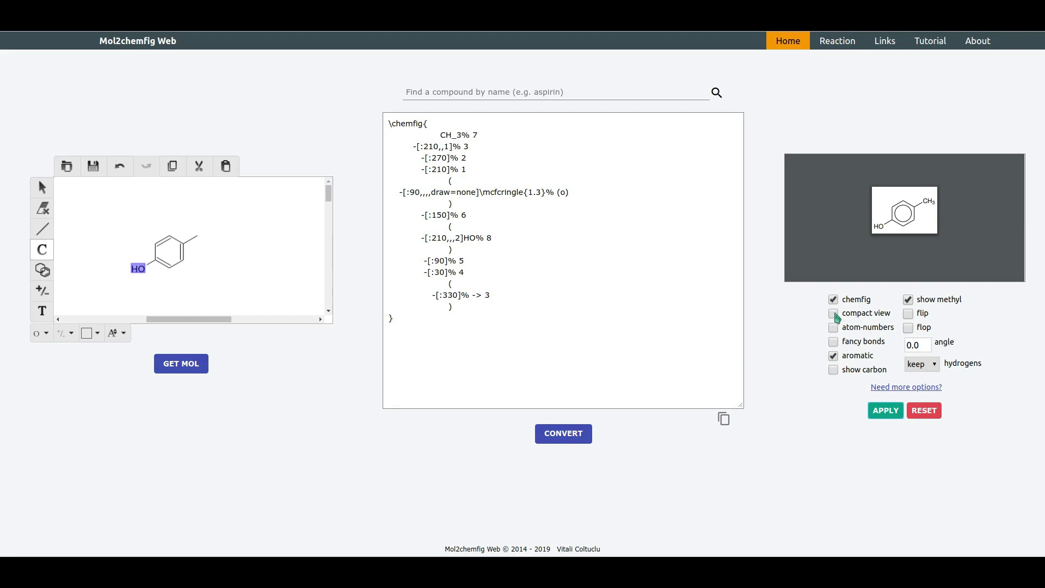
- Apply compact view so the code becomes a single line
{"action": "left_click", "coordinate": [835, 314]}
{"action": "left_click", "coordinate": [886, 411]}
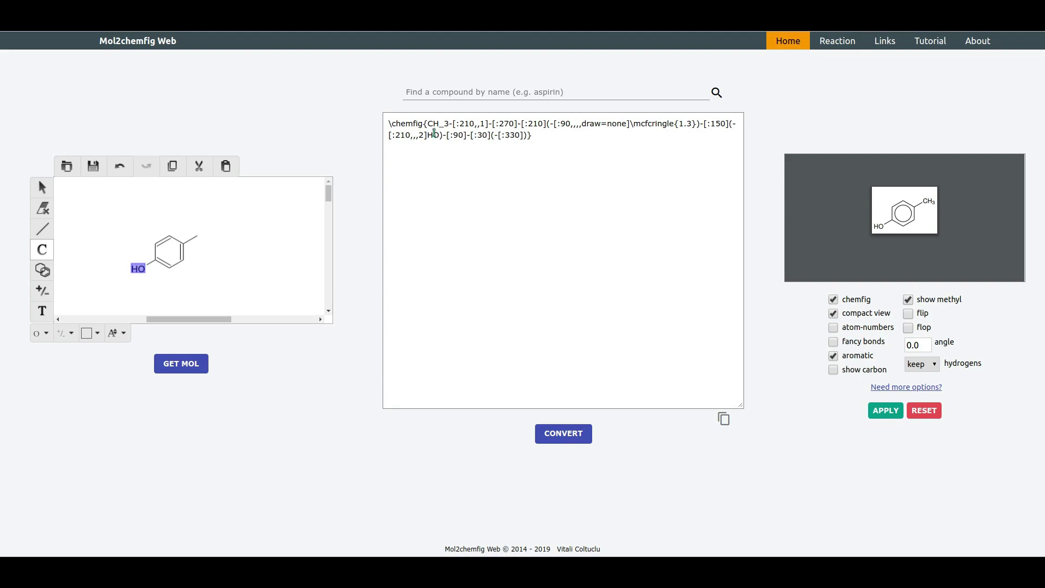
{"action": "left_click", "coordinate": [433, 135]}
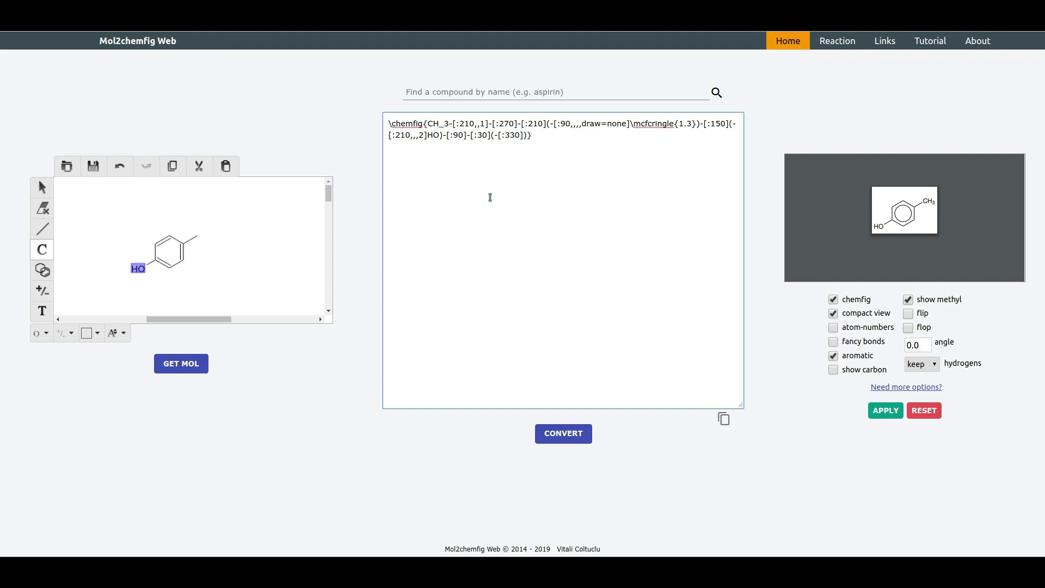
- Change HO to MeO in the code as a test, then reset all options to defaults
{"action": "key", "text": "BackSpace"}
{"action": "type", "text": "Me"}
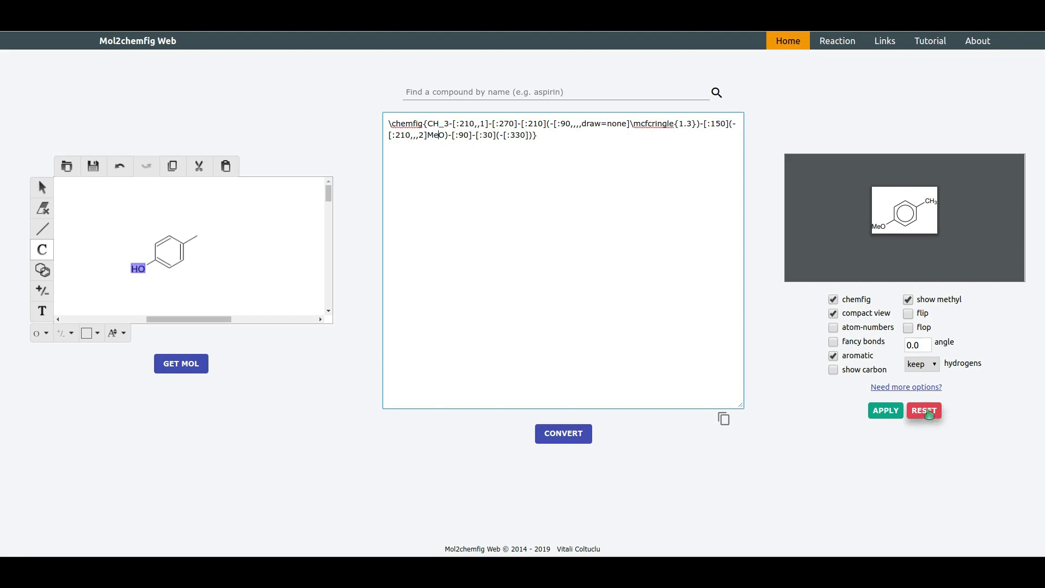
{"action": "left_click", "coordinate": [927, 412]}
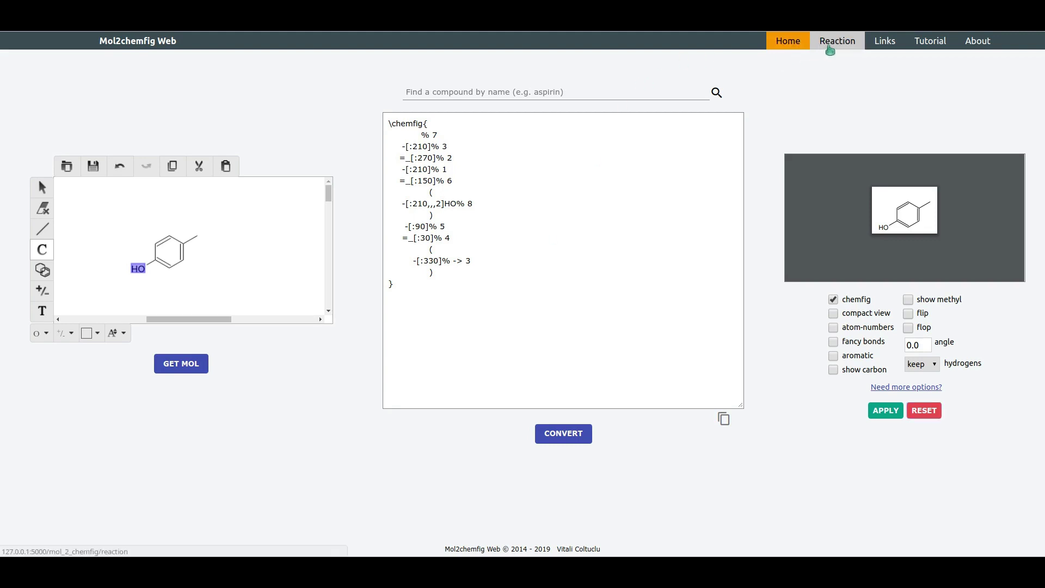
{"action": "left_click", "coordinate": [830, 49]}
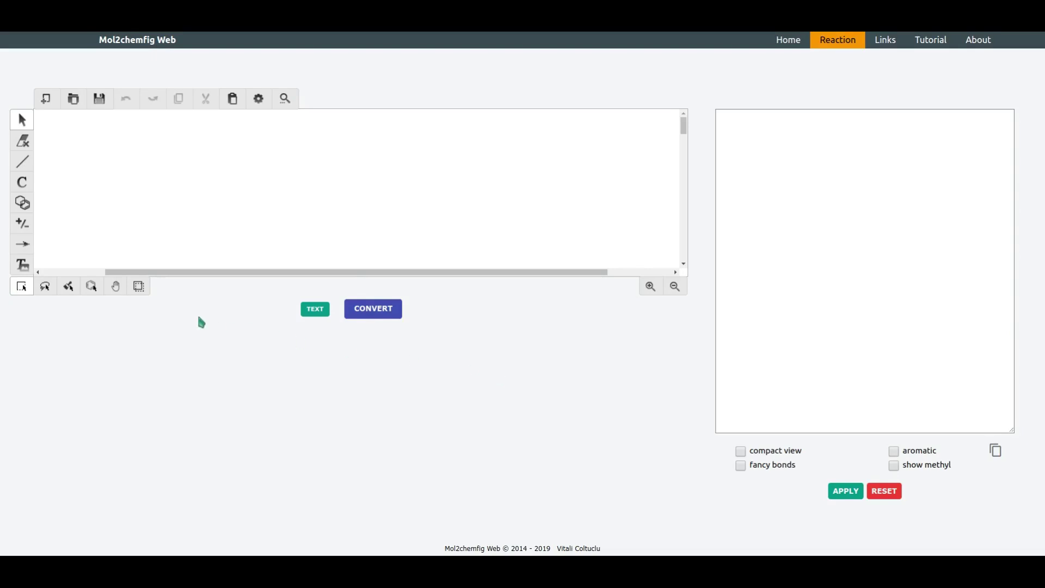
- Draw a benzene, a reaction arrow and a cyclohexane hexagon, then convert them to \schemestart code
{"action": "left_click", "coordinate": [22, 202]}
{"action": "left_click", "coordinate": [138, 286]}
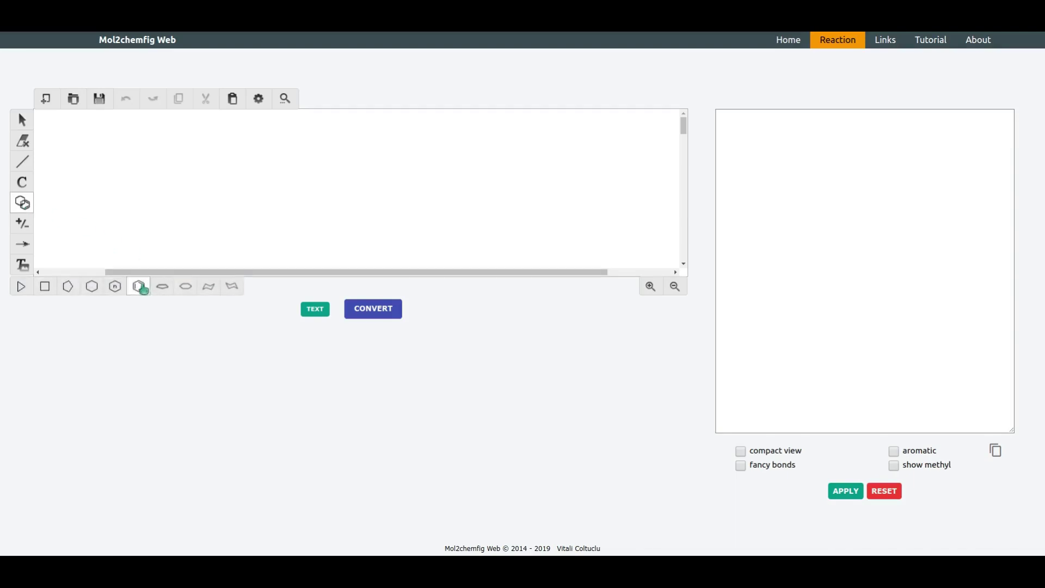
{"action": "left_click", "coordinate": [138, 204]}
{"action": "left_click", "coordinate": [22, 245]}
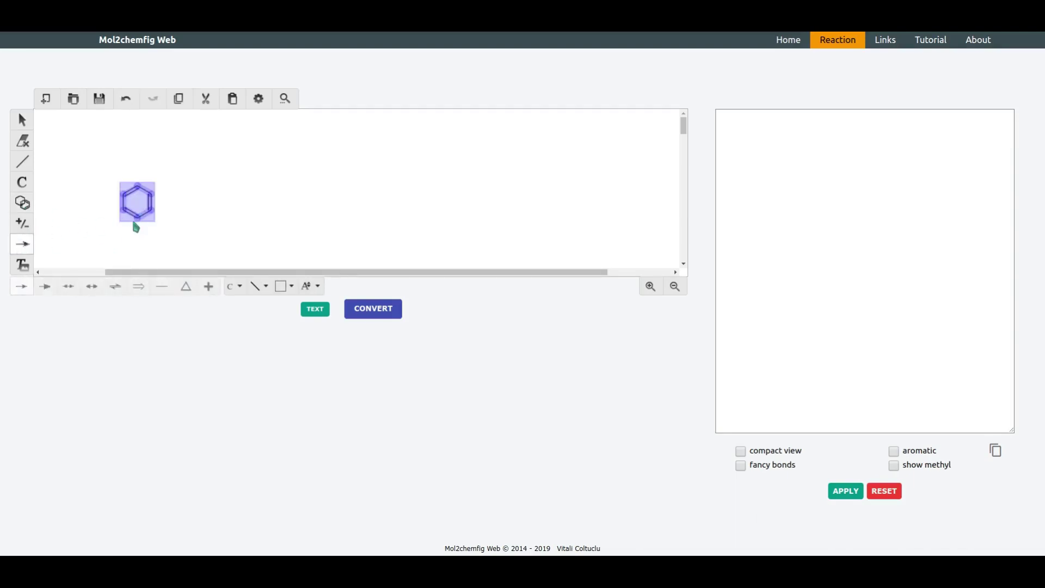
{"action": "left_click", "coordinate": [172, 200]}
{"action": "left_click", "coordinate": [32, 203]}
{"action": "left_click", "coordinate": [92, 286]}
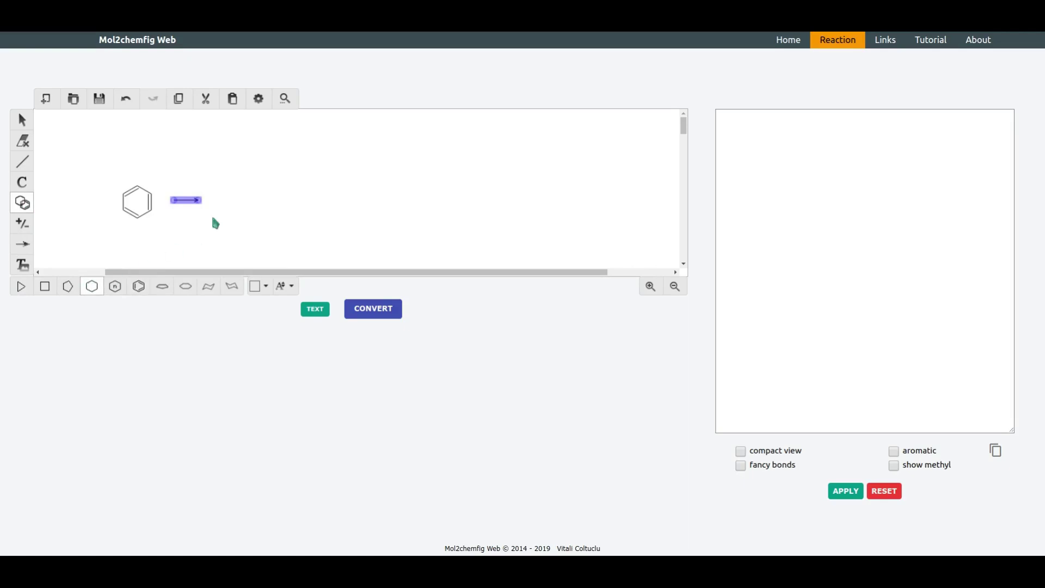
{"action": "left_click", "coordinate": [235, 203]}
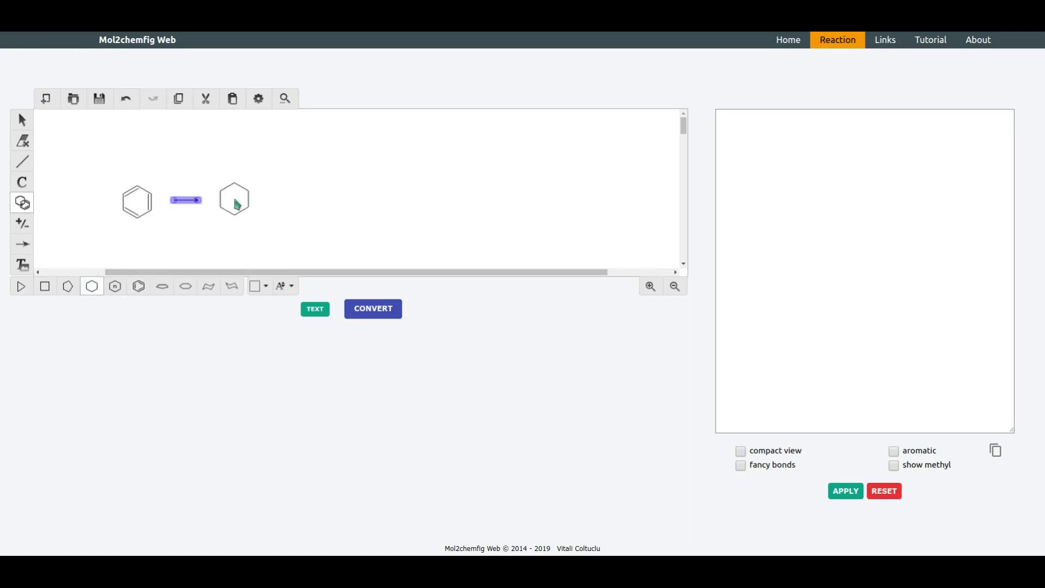
{"action": "left_click", "coordinate": [373, 309]}
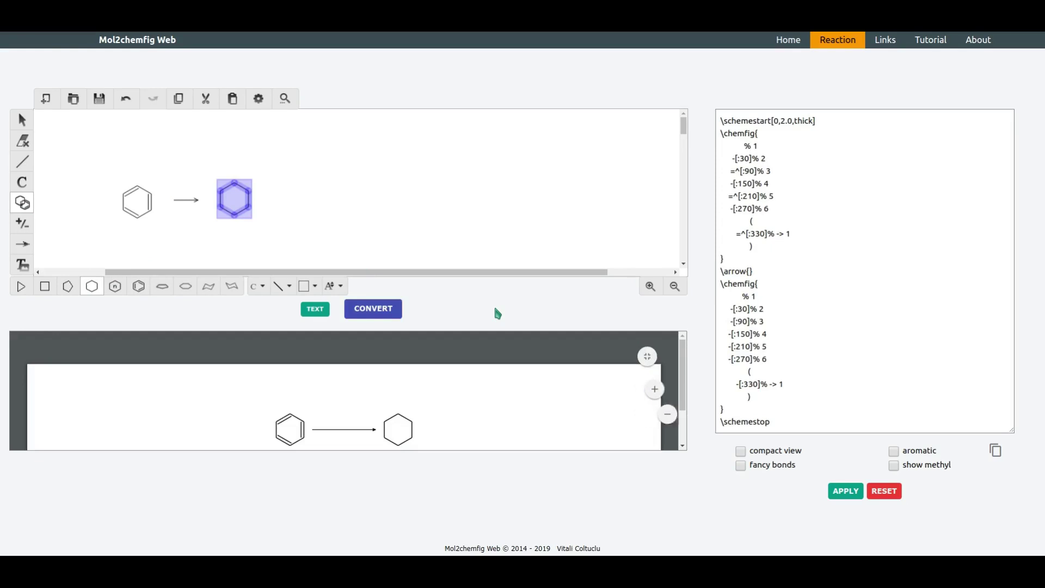
- Label the arrow CH3C6H5 above and 100C below, regenerate, and zoom in on the rendered scheme
{"action": "left_click", "coordinate": [316, 310]}
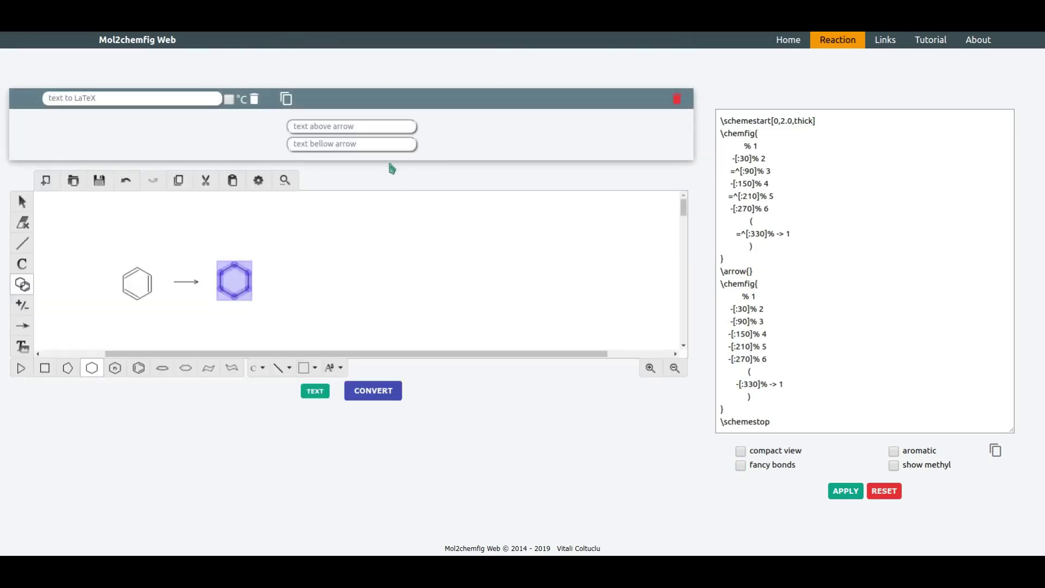
{"action": "left_click", "coordinate": [380, 127]}
{"action": "type", "text": "CH3C6H"}
{"action": "type", "text": "5"}
{"action": "type", "text": "100C"}
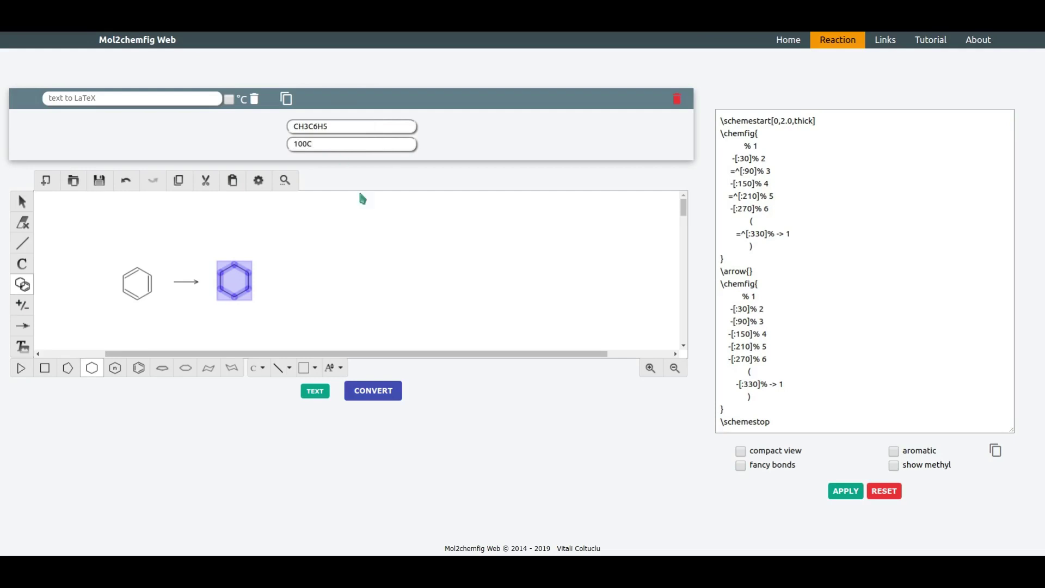
{"action": "left_click", "coordinate": [381, 389]}
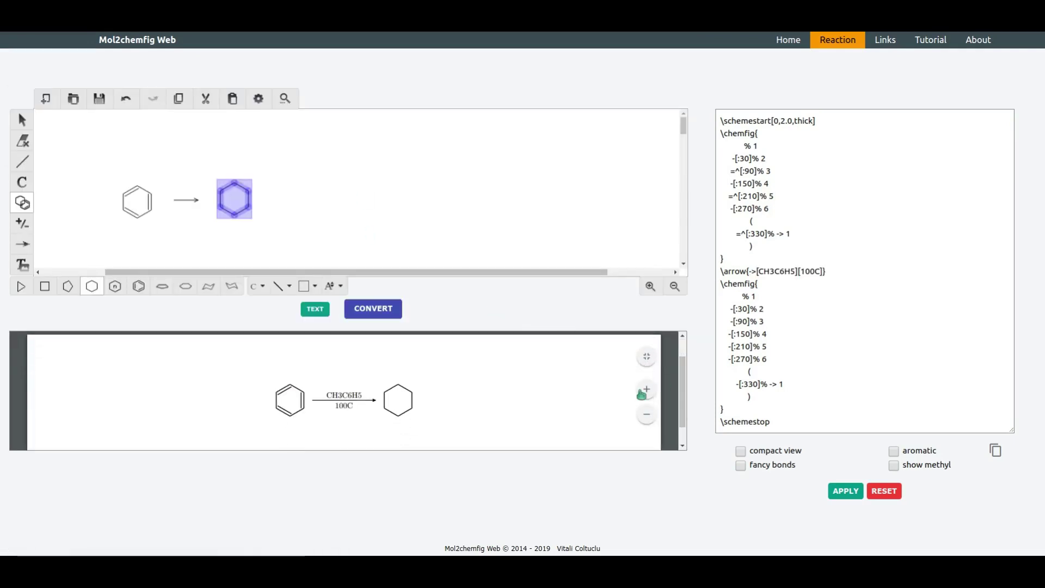
{"action": "left_click", "coordinate": [646, 390]}
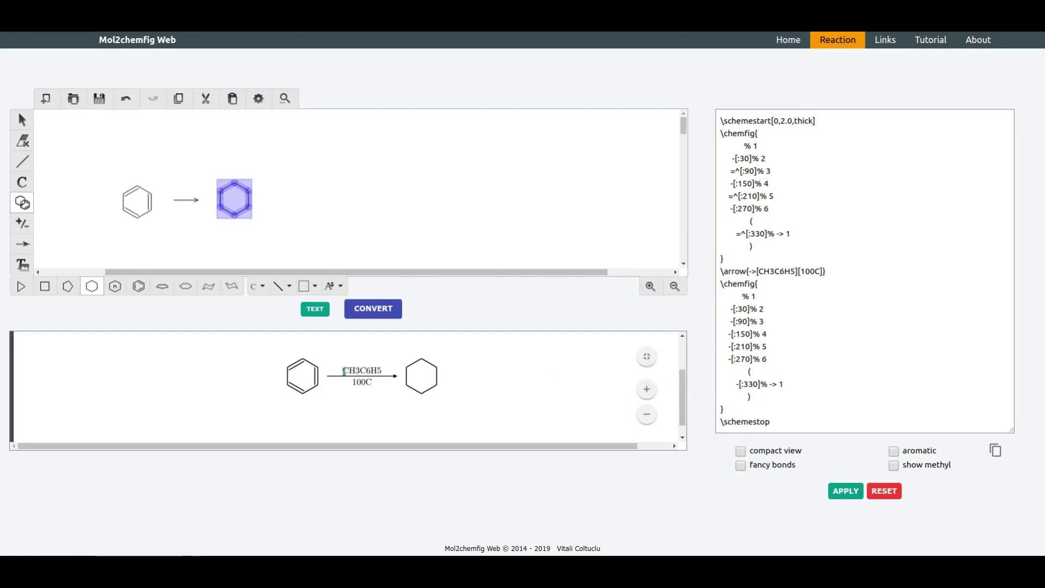
{"action": "left_click_drag", "start_coordinate": [344, 371], "coordinate": [384, 381]}
- Convert CH3C6H5 to LaTeX CH$_3$C$_6$H$_5$ and put it above the arrow
{"action": "left_click", "coordinate": [315, 309]}
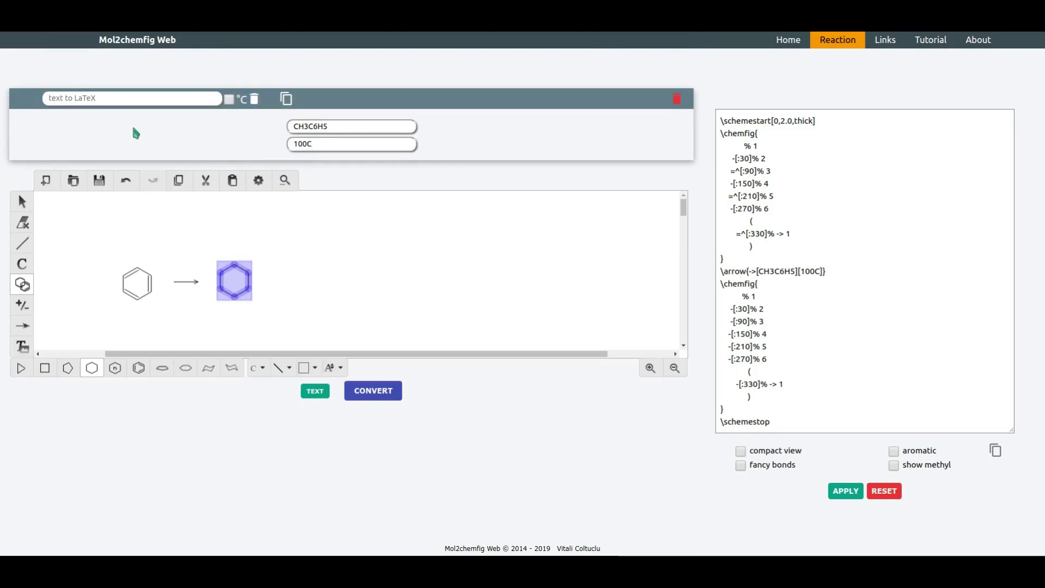
{"action": "left_click", "coordinate": [78, 99]}
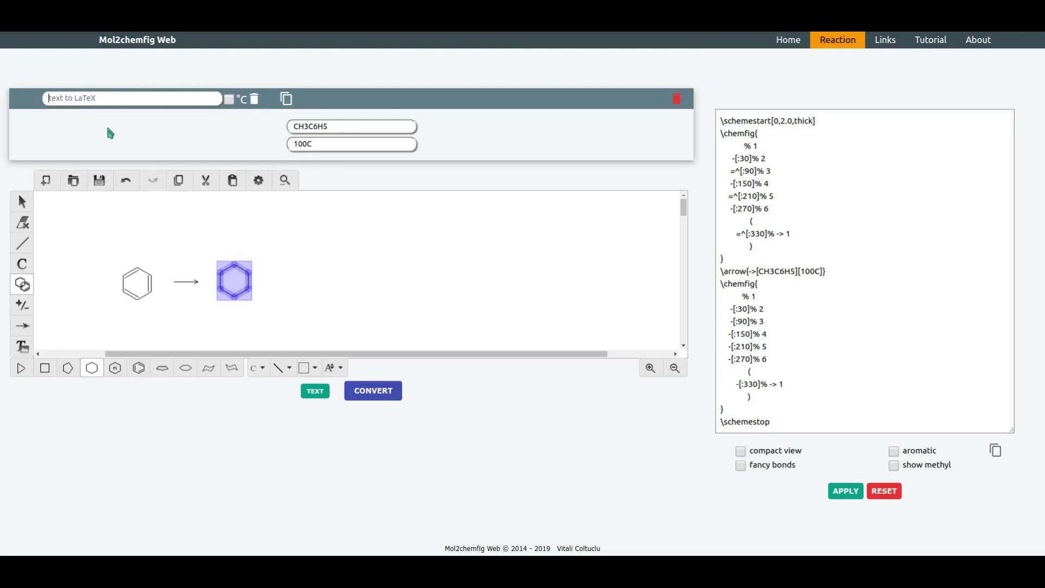
{"action": "type", "text": "CH3C6H5"}
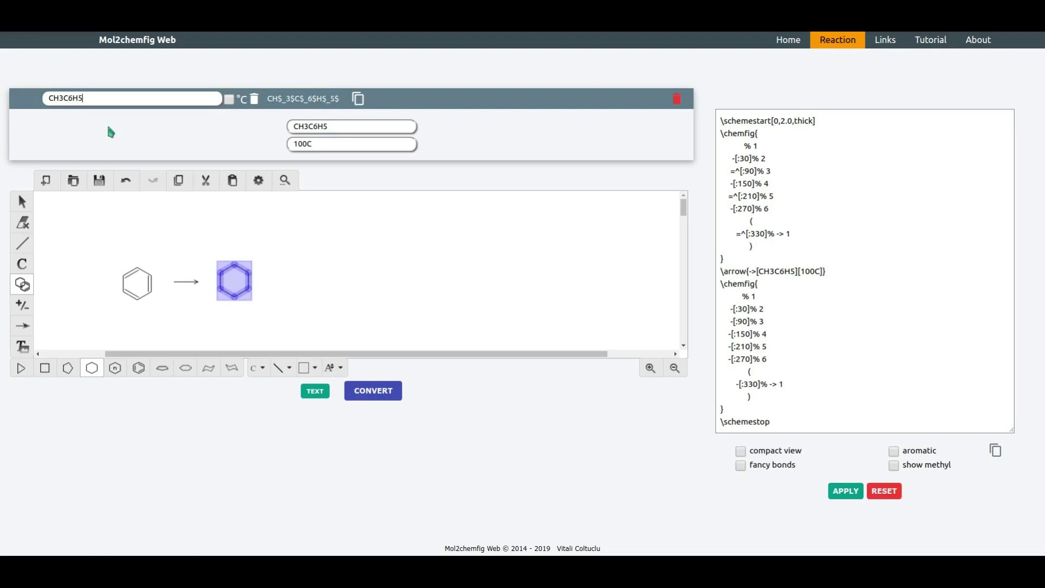
{"action": "left_click", "coordinate": [677, 99]}
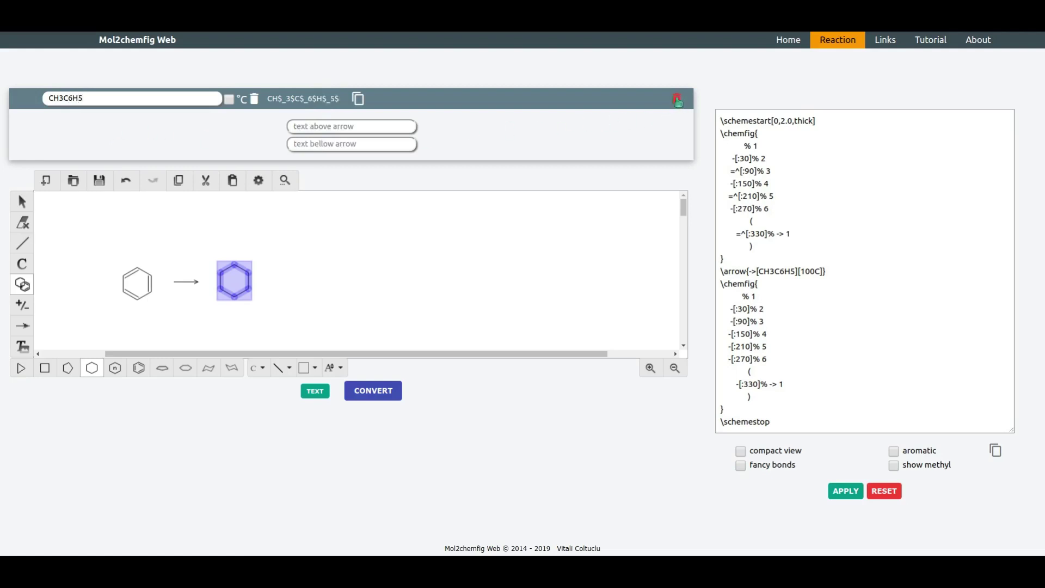
{"action": "left_click", "coordinate": [362, 125]}
{"action": "type", "text": "CH$_3$C$_6$H$_5$"}
- With °C conversion on, put 100$^\circ$C below the arrow and re-render the scheme
{"action": "left_click", "coordinate": [253, 99]}
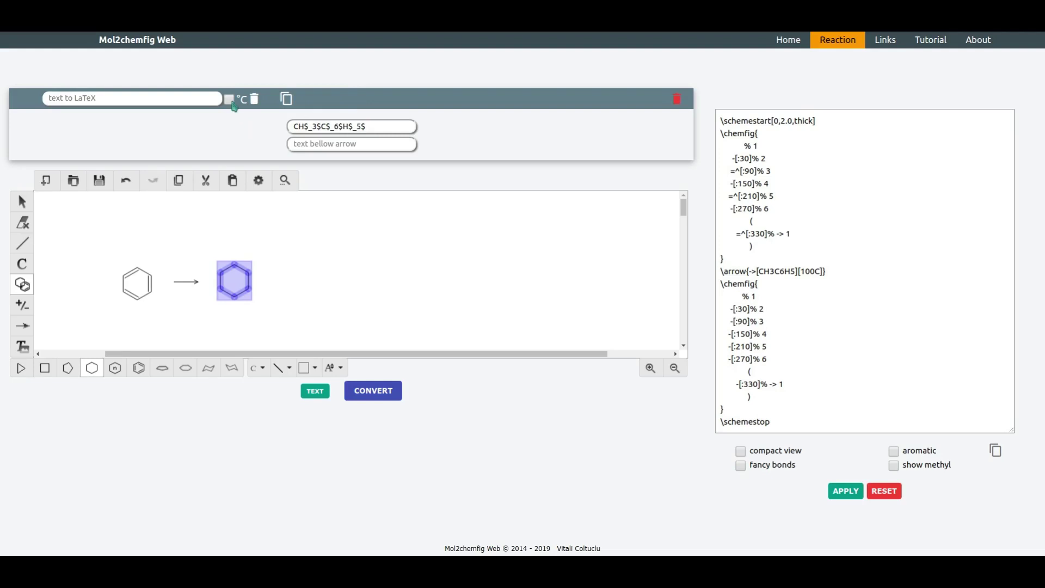
{"action": "left_click", "coordinate": [229, 100]}
{"action": "left_click", "coordinate": [197, 99]}
{"action": "type", "text": "100C"}
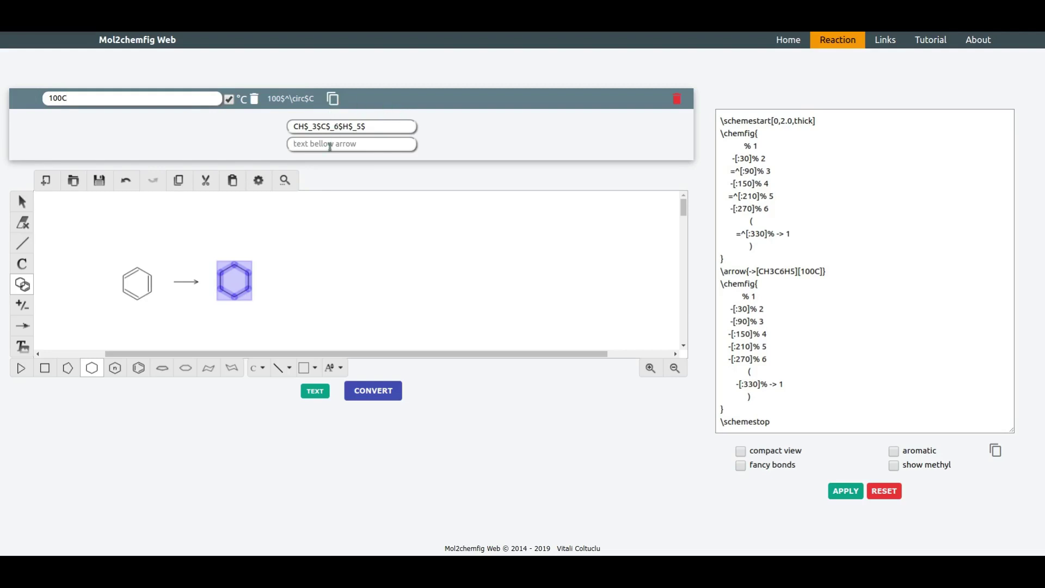
{"action": "type", "text": "100$^\\circ$C"}
{"action": "left_click", "coordinate": [374, 390]}
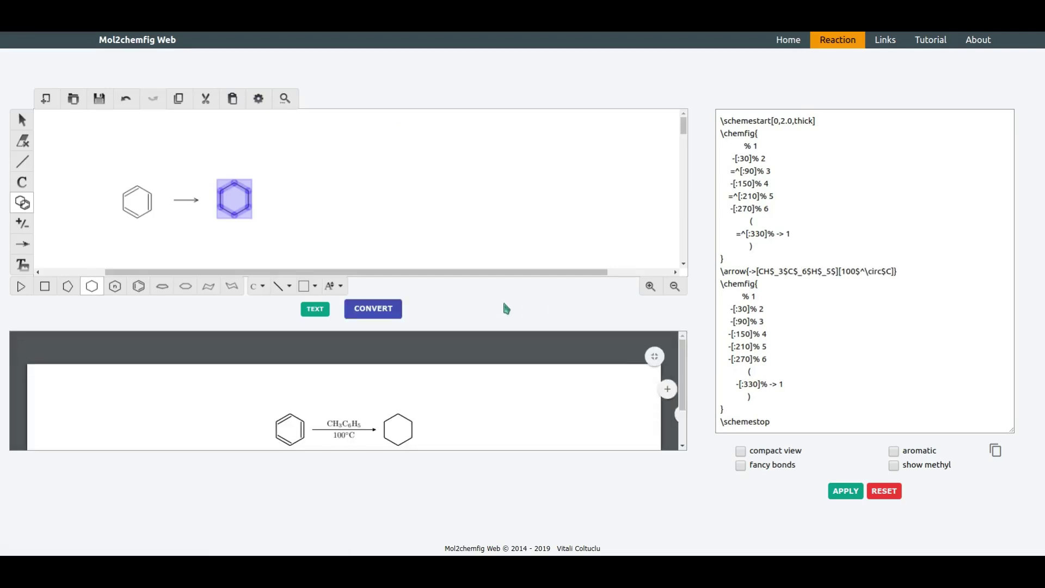
- Add a second arrow and a seven-membered ring after the cyclohexane
{"action": "left_click", "coordinate": [22, 244]}
{"action": "left_click", "coordinate": [281, 199]}
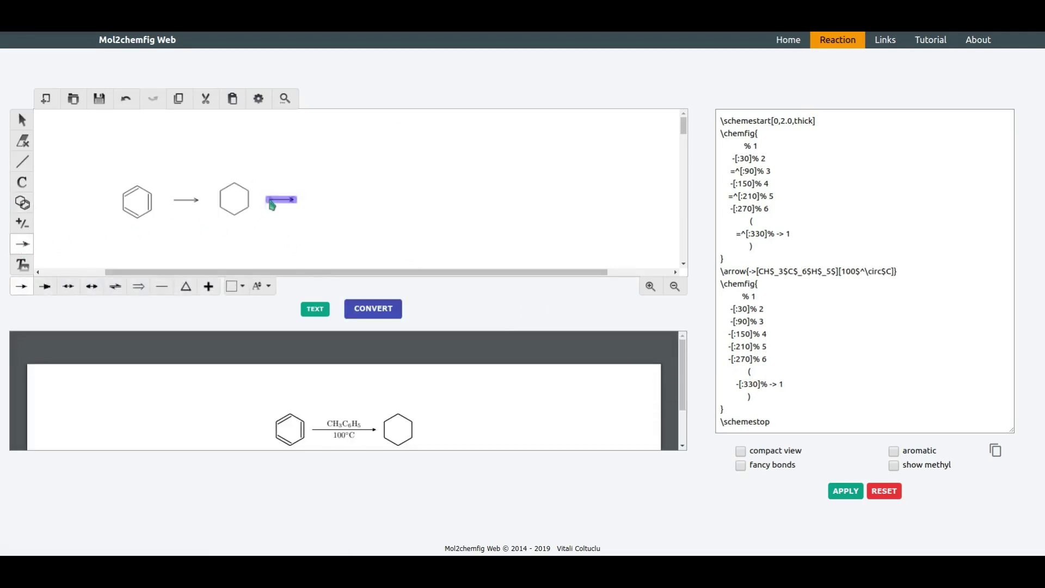
{"action": "left_click", "coordinate": [23, 203]}
{"action": "left_click", "coordinate": [115, 286]}
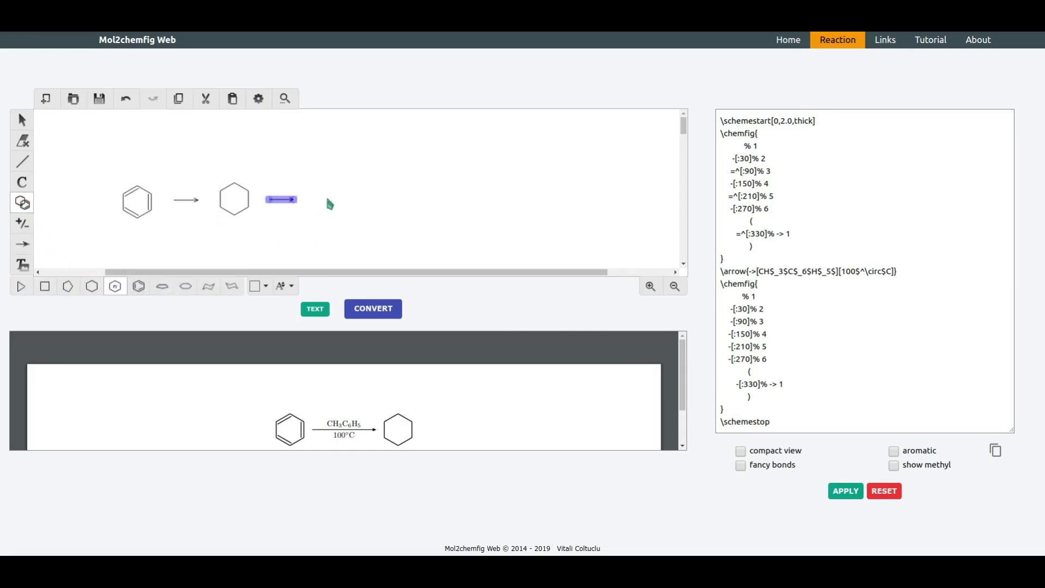
{"action": "left_click", "coordinate": [345, 209]}
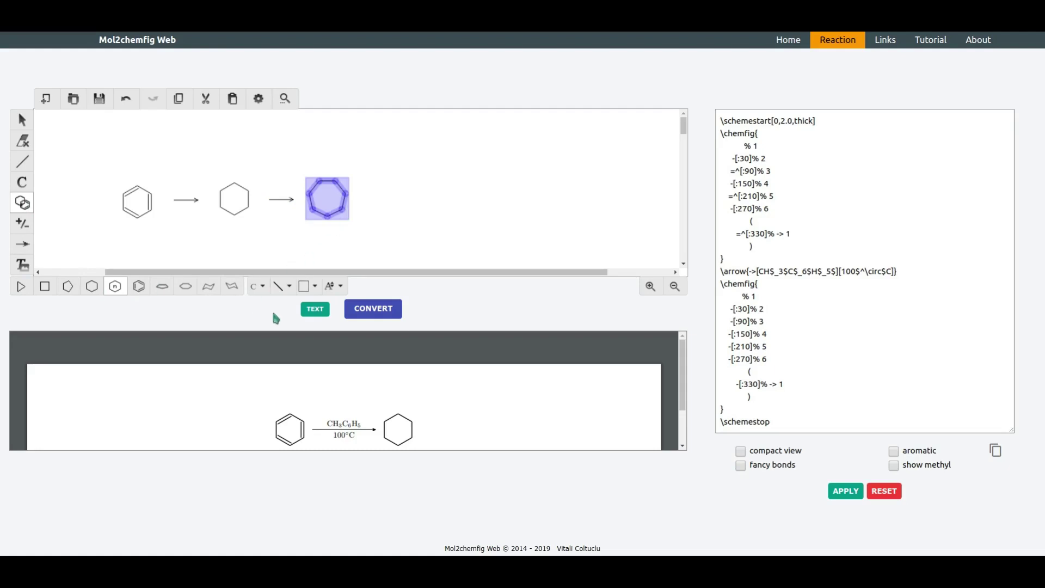
- Label the second arrow water above and 24h below, and render the two-step scheme
{"action": "left_click", "coordinate": [314, 309]}
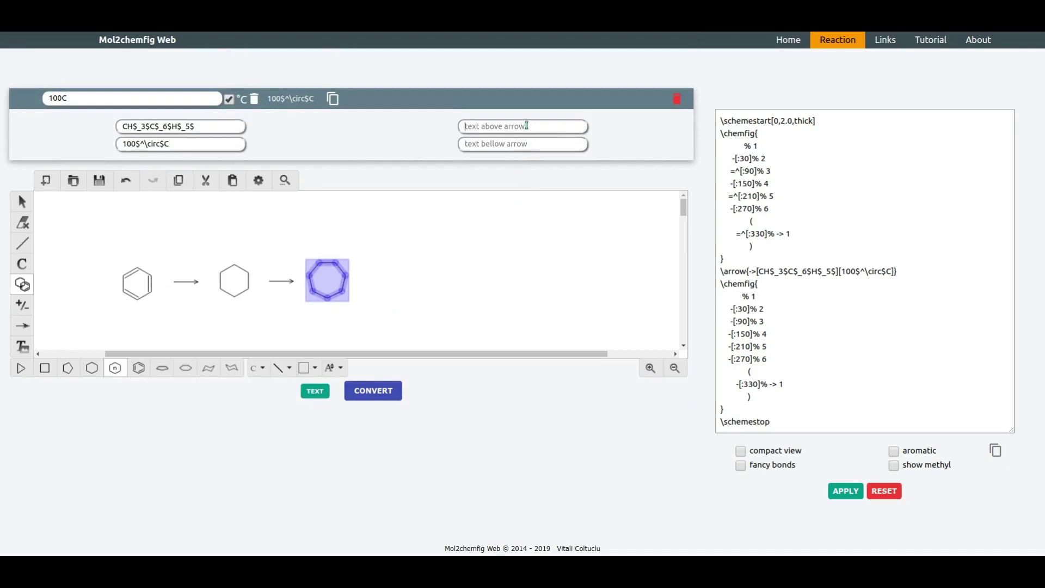
{"action": "type", "text": "water"}
{"action": "left_click", "coordinate": [526, 144]}
{"action": "type", "text": "24h"}
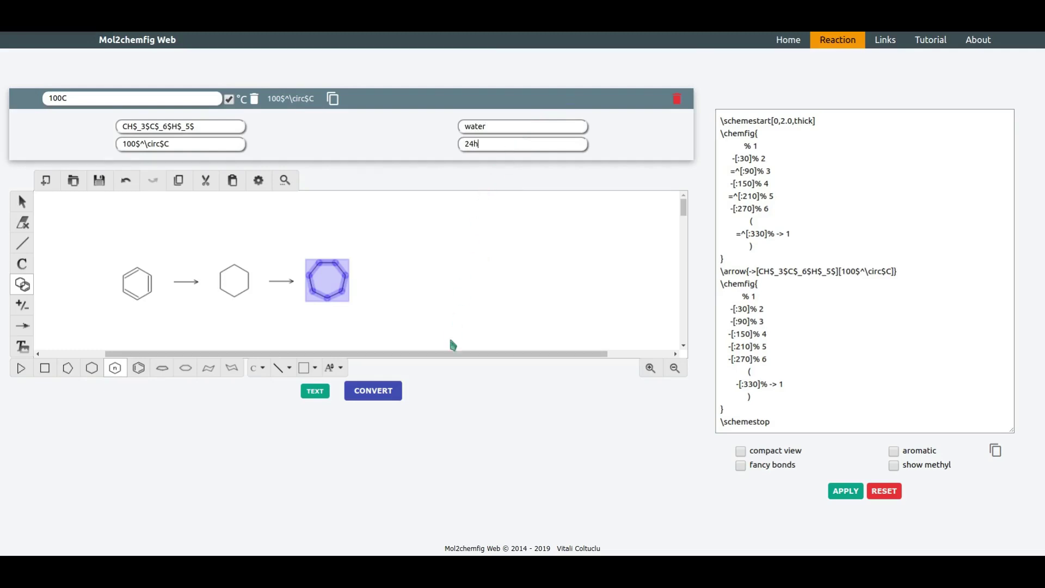
{"action": "left_click", "coordinate": [374, 390]}
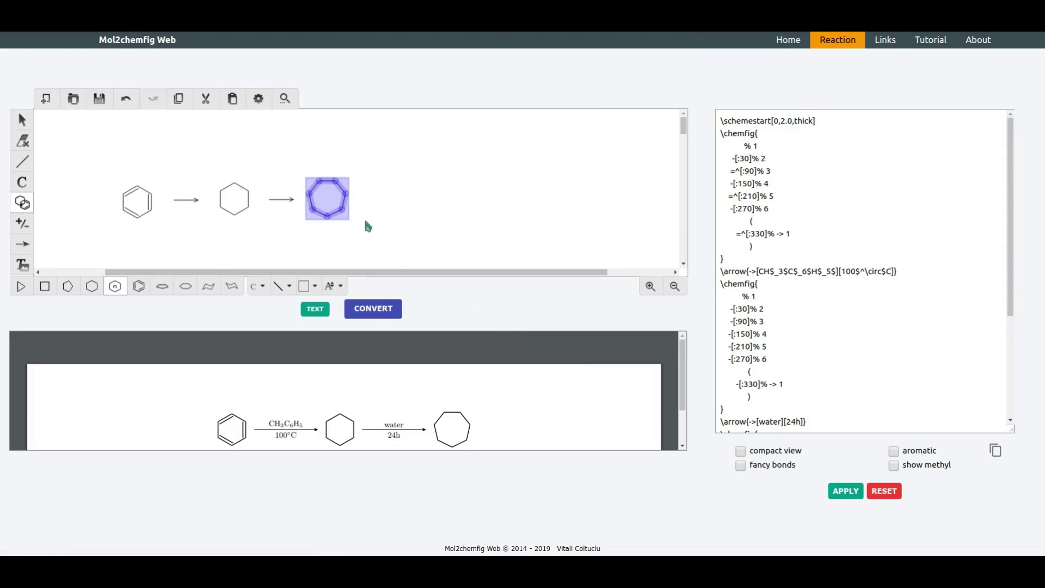
{"action": "left_click", "coordinate": [22, 264]}
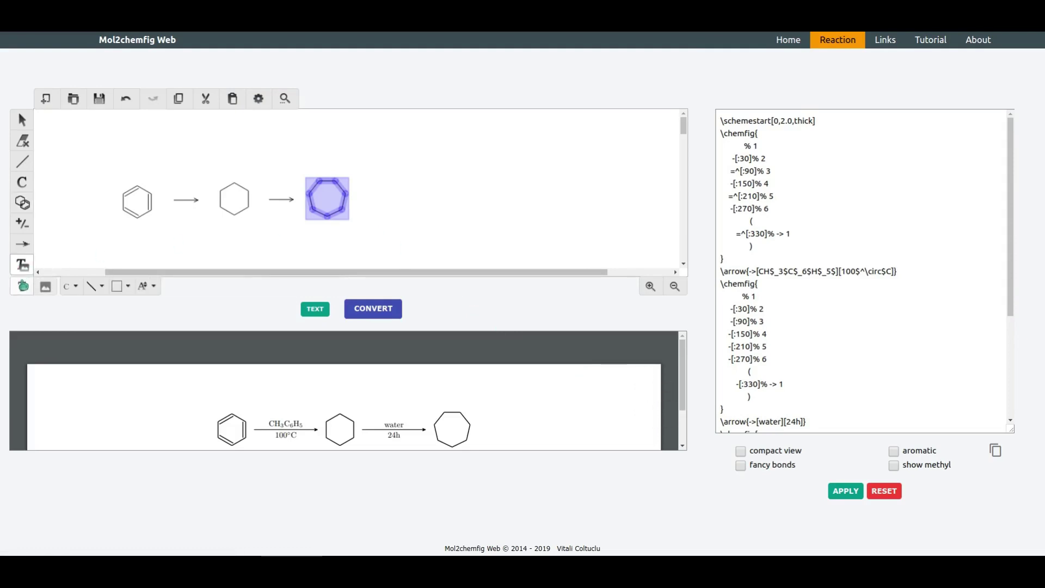
- Add a + label and a benzene ring after the heptagon as a by-product, then re-render
{"action": "left_click", "coordinate": [364, 203]}
{"action": "type", "text": "+"}
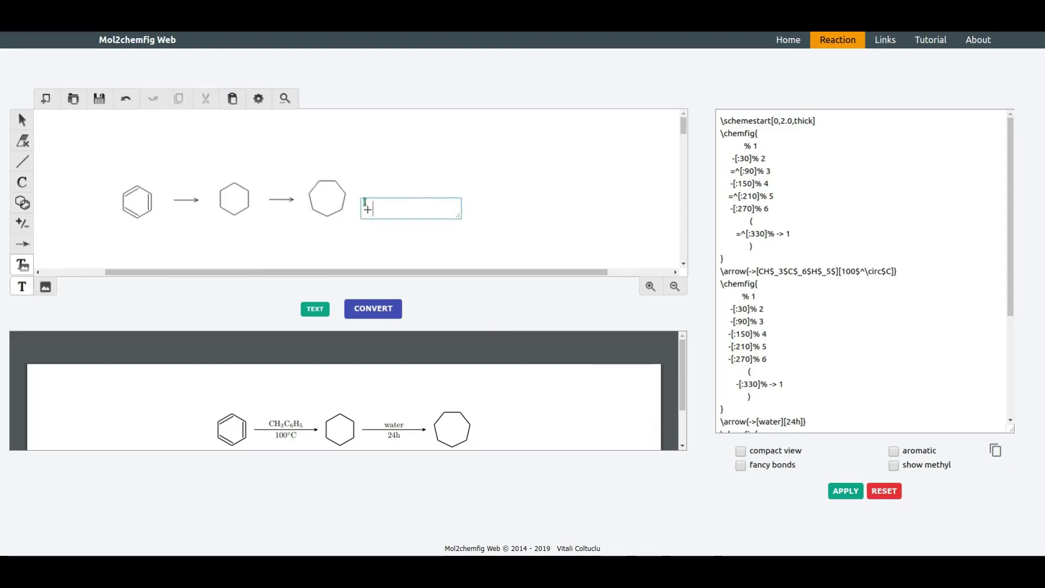
{"action": "left_click", "coordinate": [23, 120]}
{"action": "left_click", "coordinate": [22, 203]}
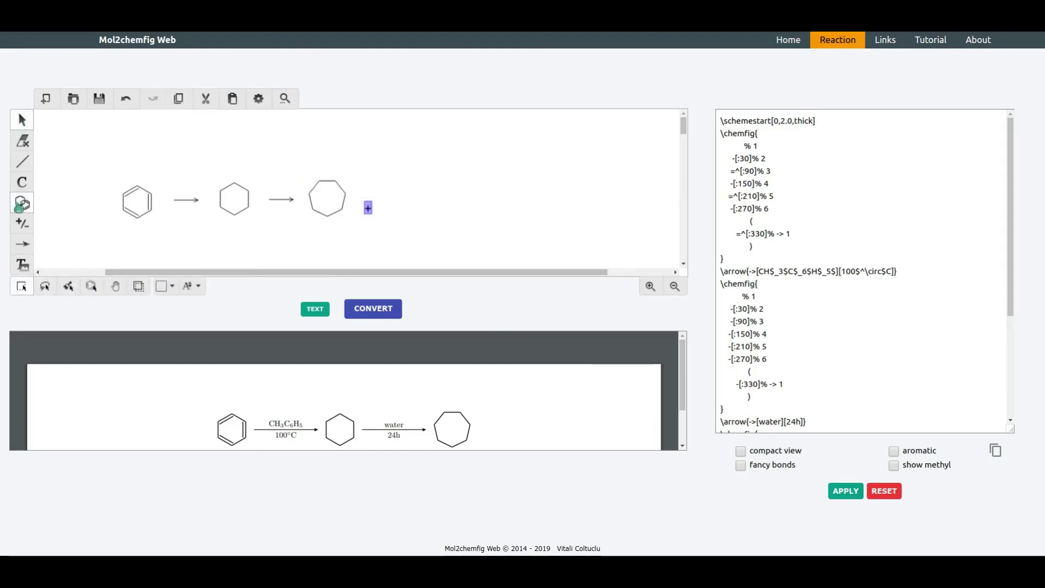
{"action": "left_click", "coordinate": [139, 286]}
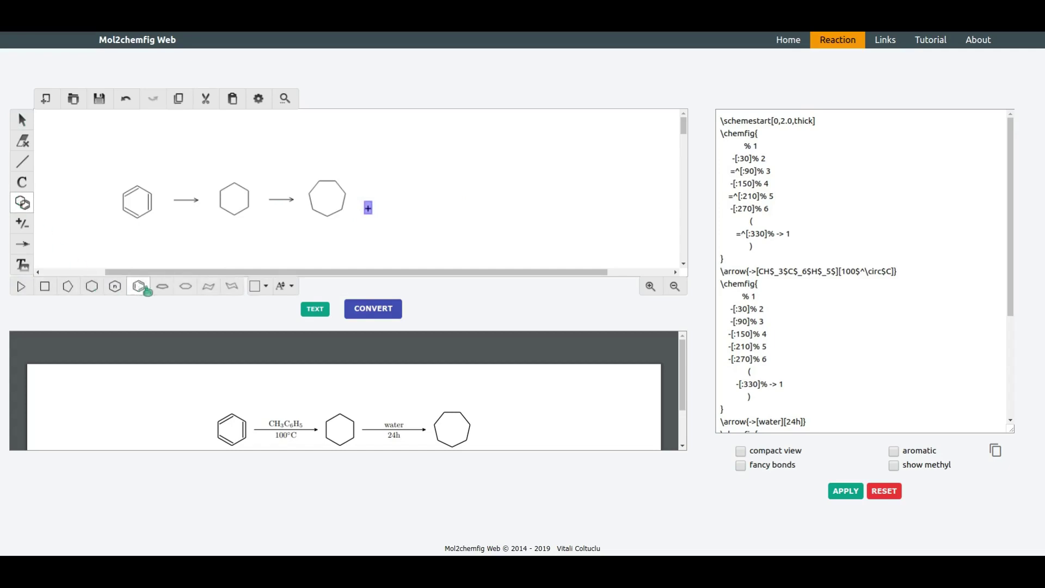
{"action": "left_click", "coordinate": [401, 193]}
{"action": "left_click", "coordinate": [374, 309]}
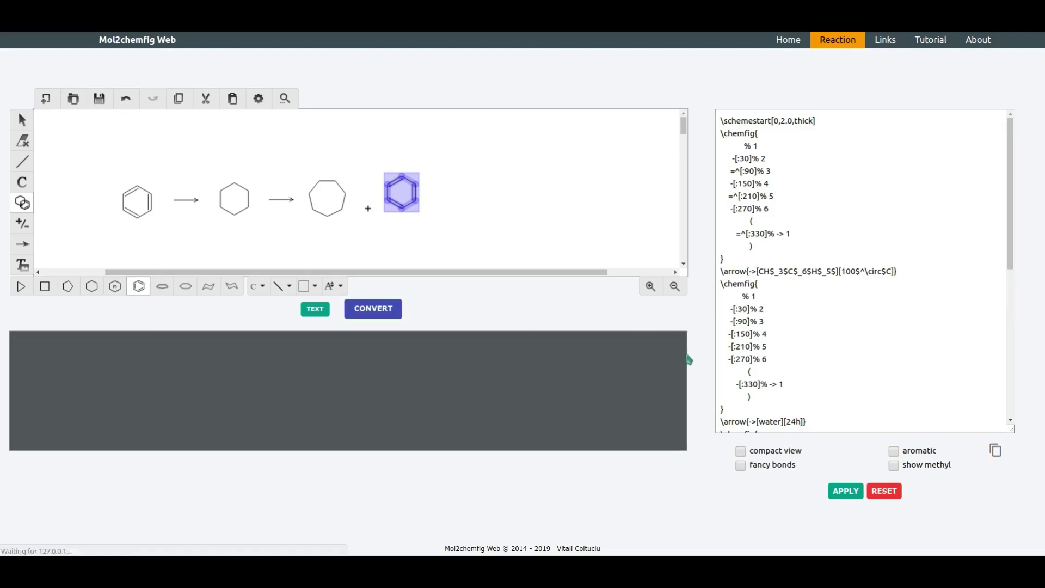
{"action": "scroll", "coordinate": [684, 357], "scroll_direction": "down", "scroll_amount": 1}
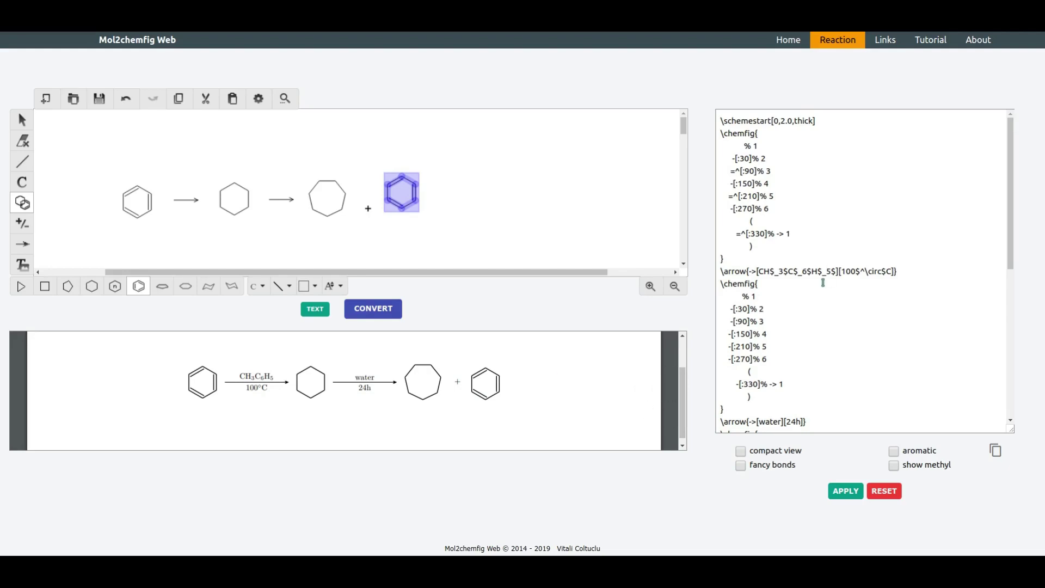
- Change the first arrow's temperature in the code from 100$^\circ$C to 120$^\circ$C
{"action": "left_click", "coordinate": [852, 272]}
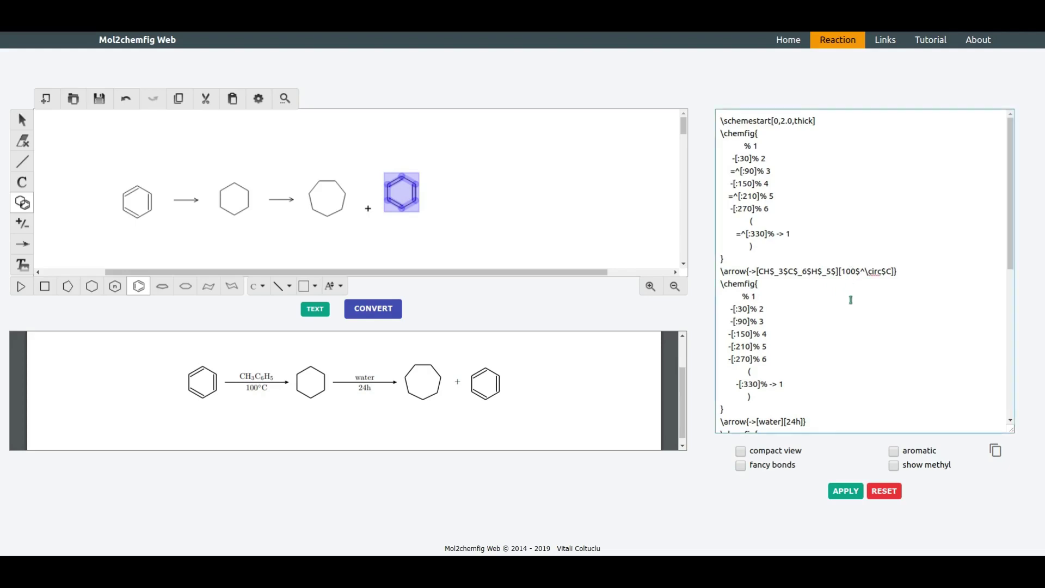
{"action": "key", "text": "BackSpace"}
{"action": "type", "text": "2"}
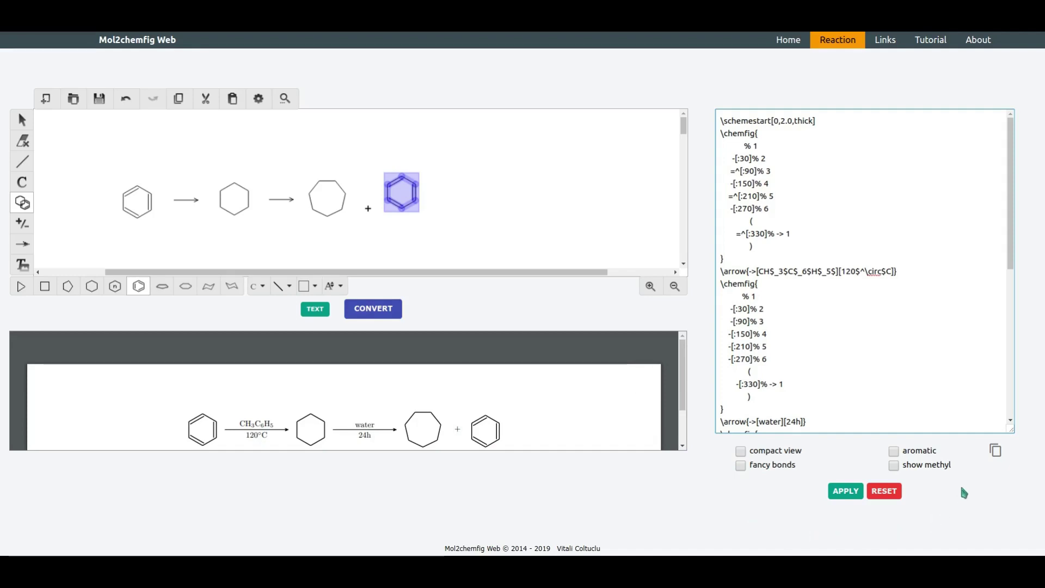
- Enable aromatic ring circles and compact code view, and apply both options
{"action": "left_click", "coordinate": [896, 453]}
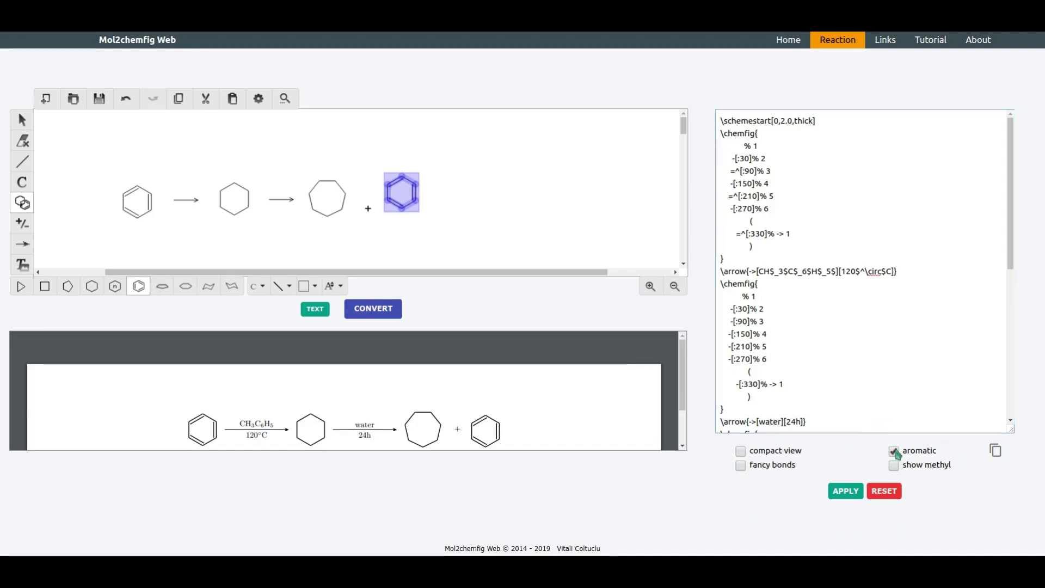
{"action": "left_click", "coordinate": [744, 453]}
{"action": "left_click", "coordinate": [845, 490]}
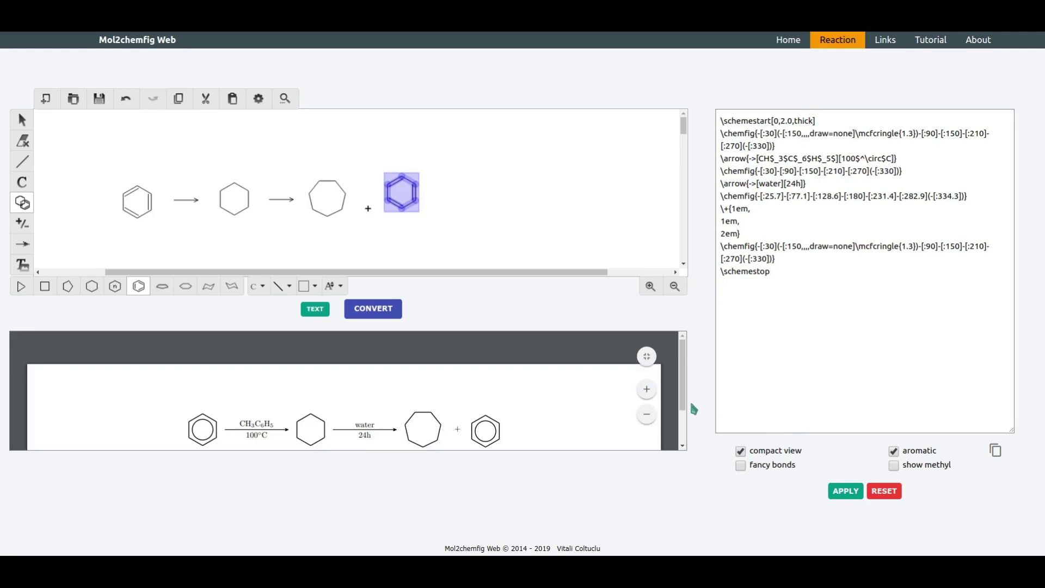
- Visit the About page, then go back to the Reaction editor
{"action": "left_click_drag", "start_coordinate": [685, 402], "coordinate": [682, 419]}
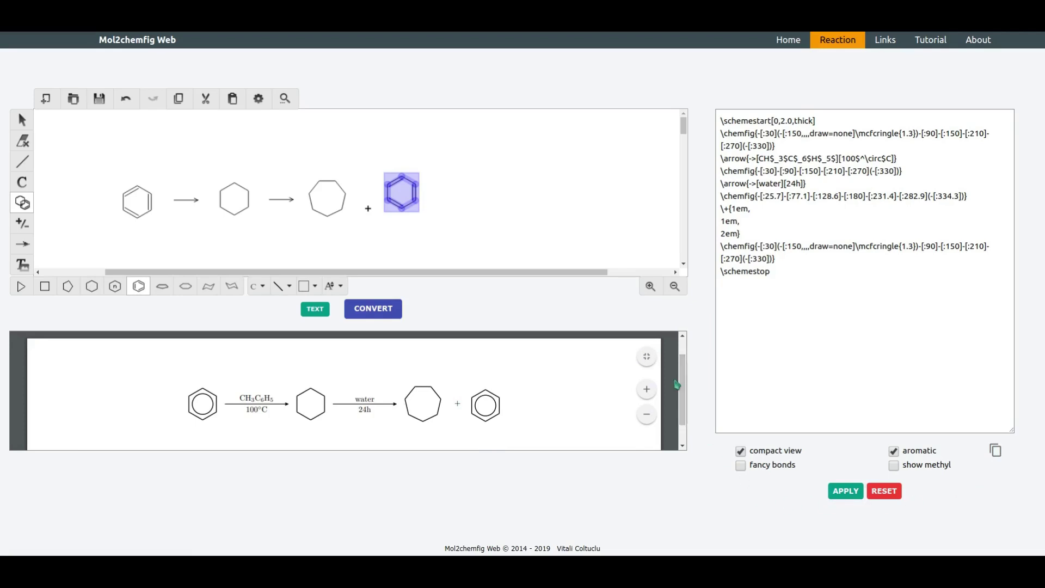
{"action": "left_click", "coordinate": [978, 41]}
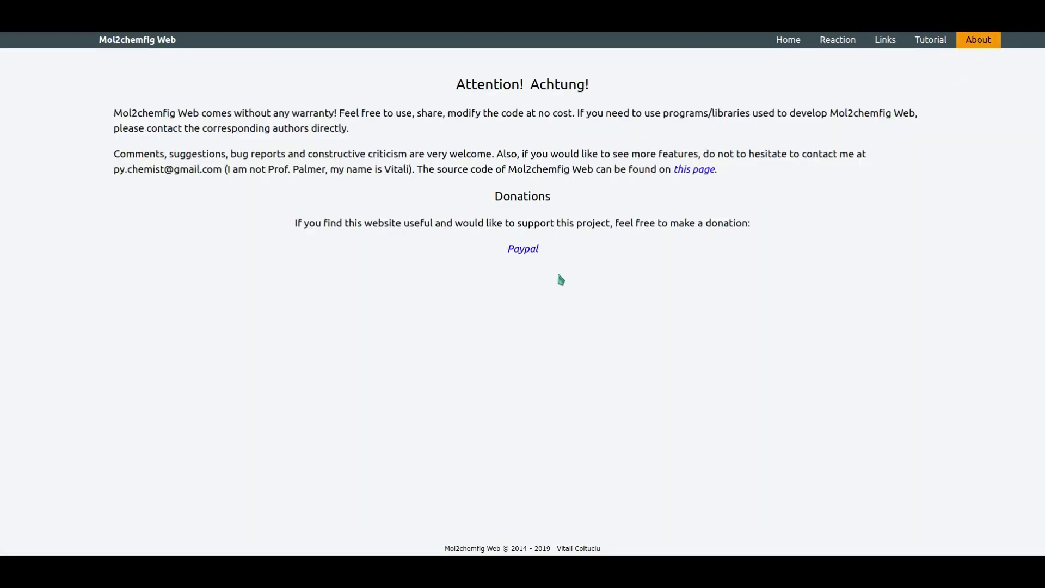
{"action": "left_click", "coordinate": [838, 39]}
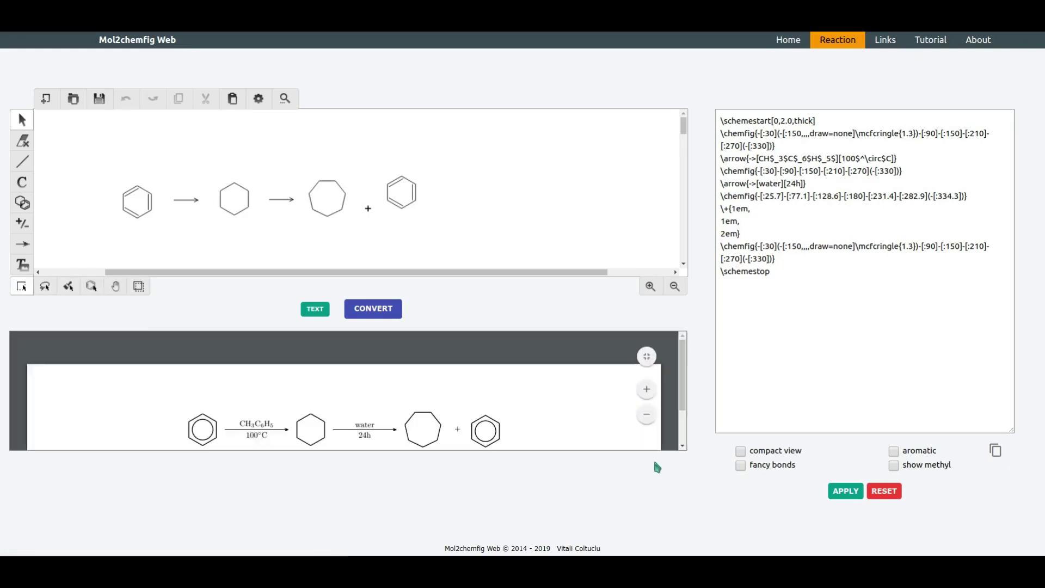